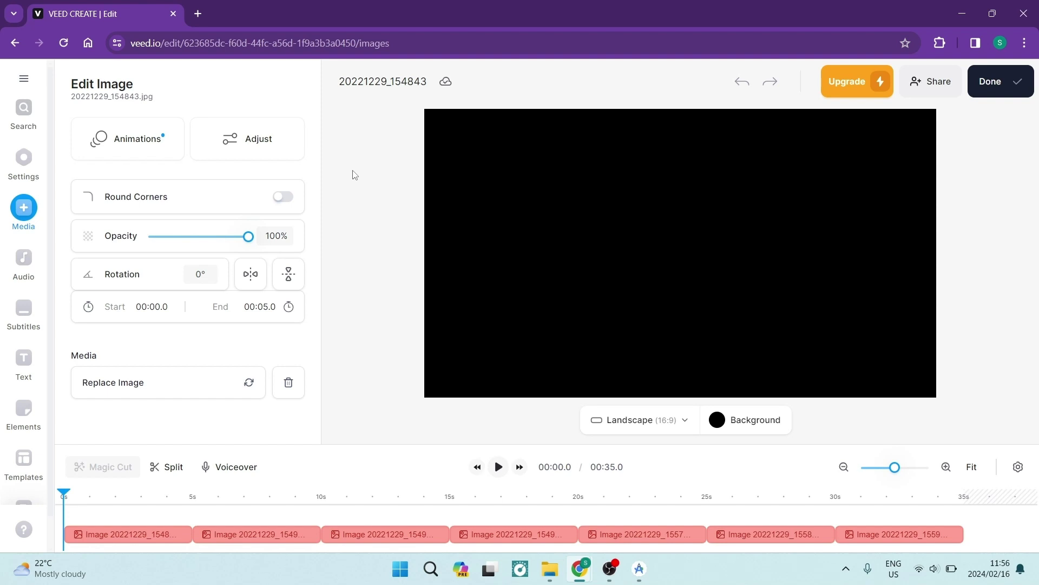
click(354, 219)
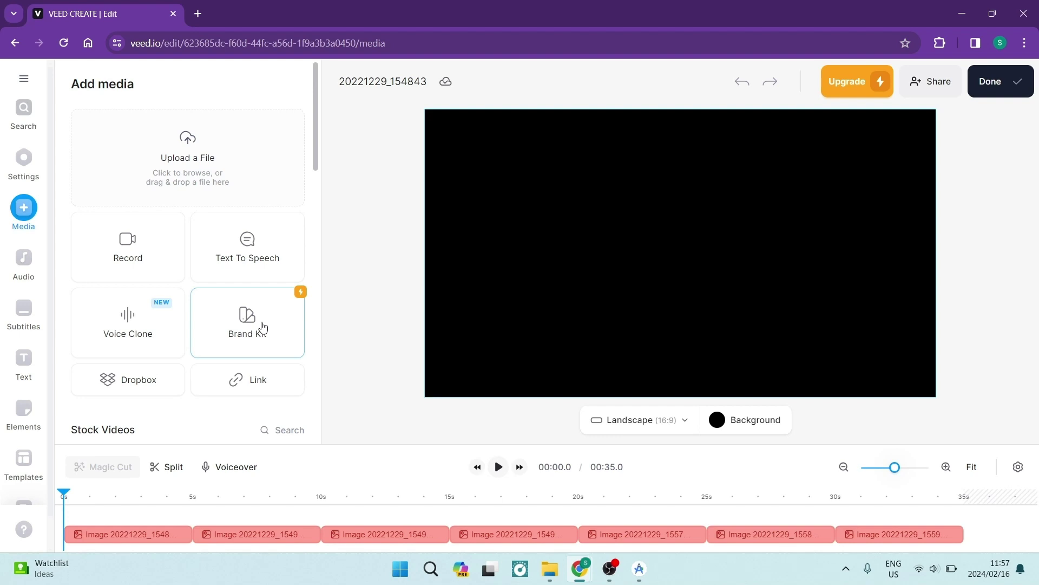
click(247, 379)
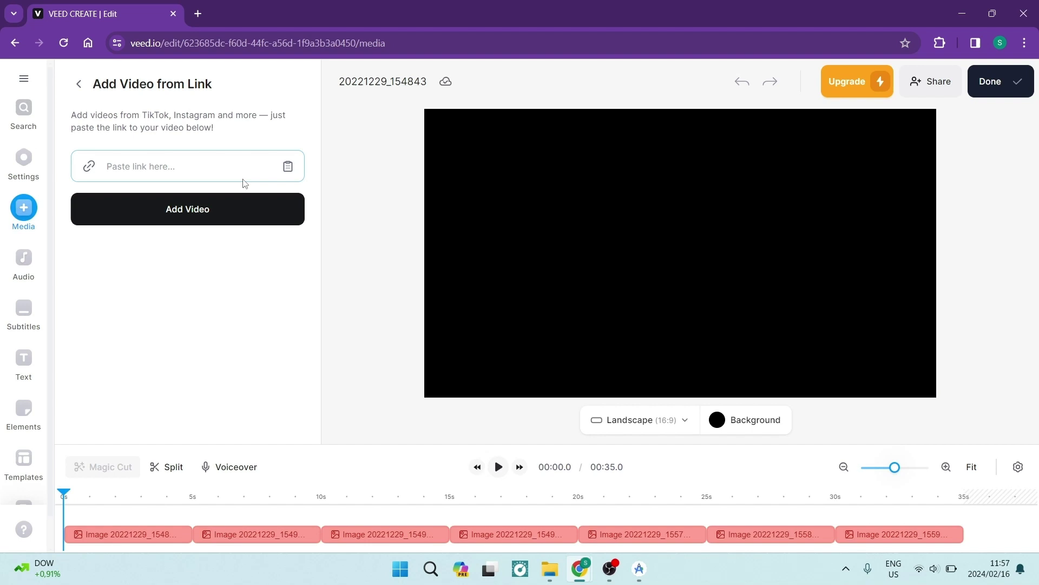
key(Escape)
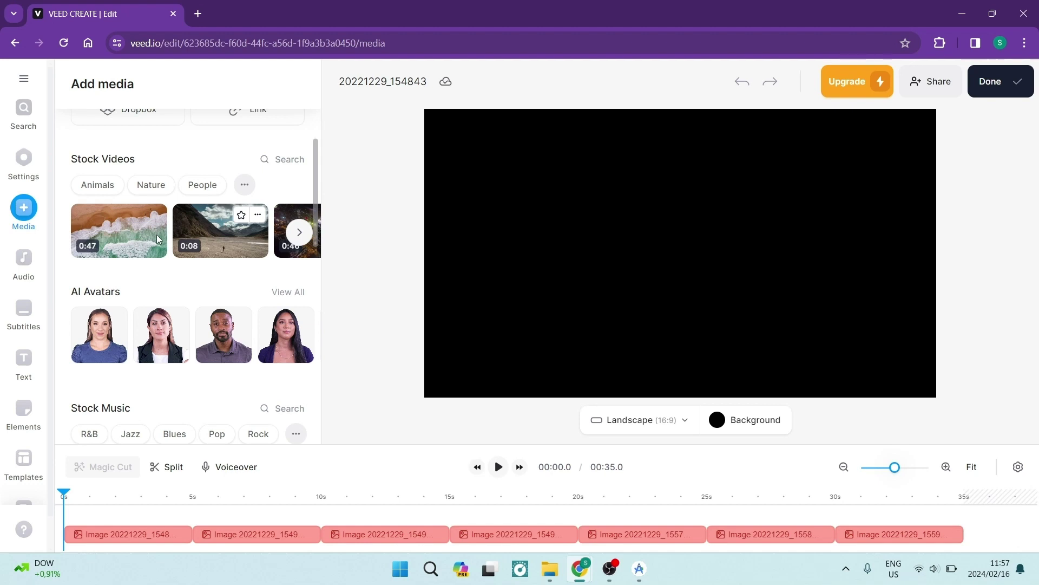
scroll(130, 255, down, 1)
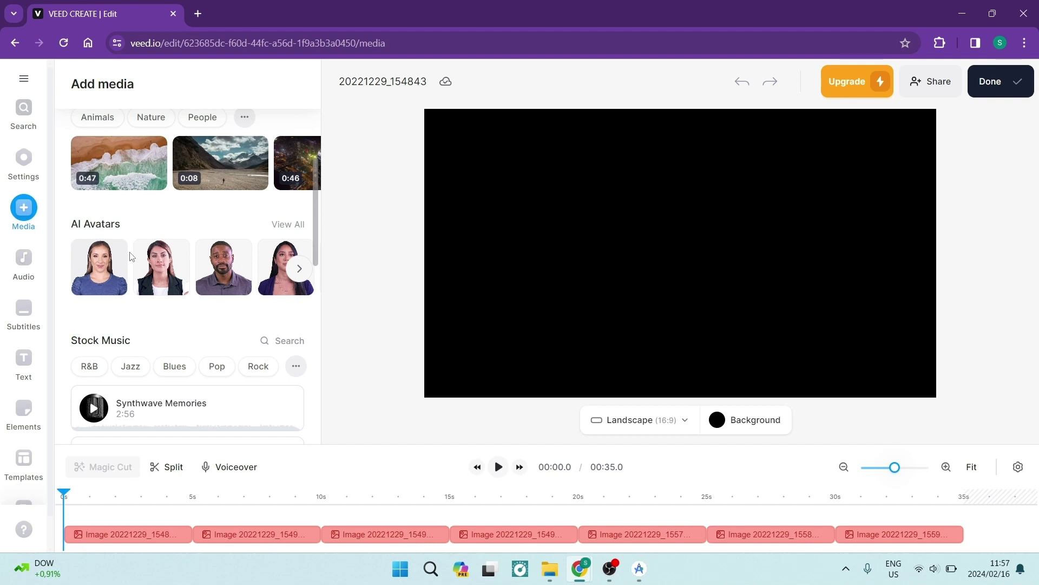
scroll(130, 255, down, 3)
click(180, 339)
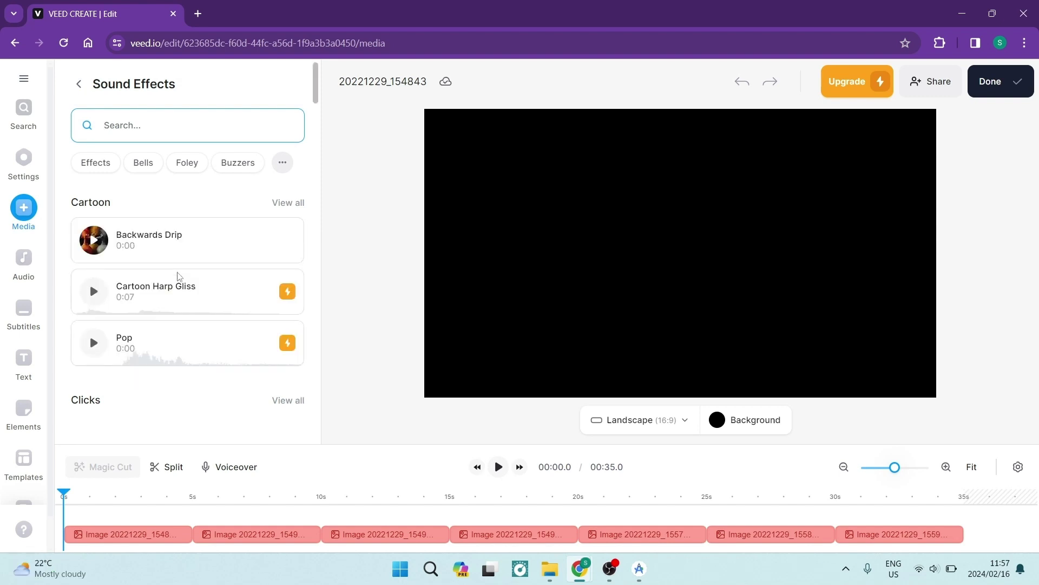
scroll(178, 276, down, 10)
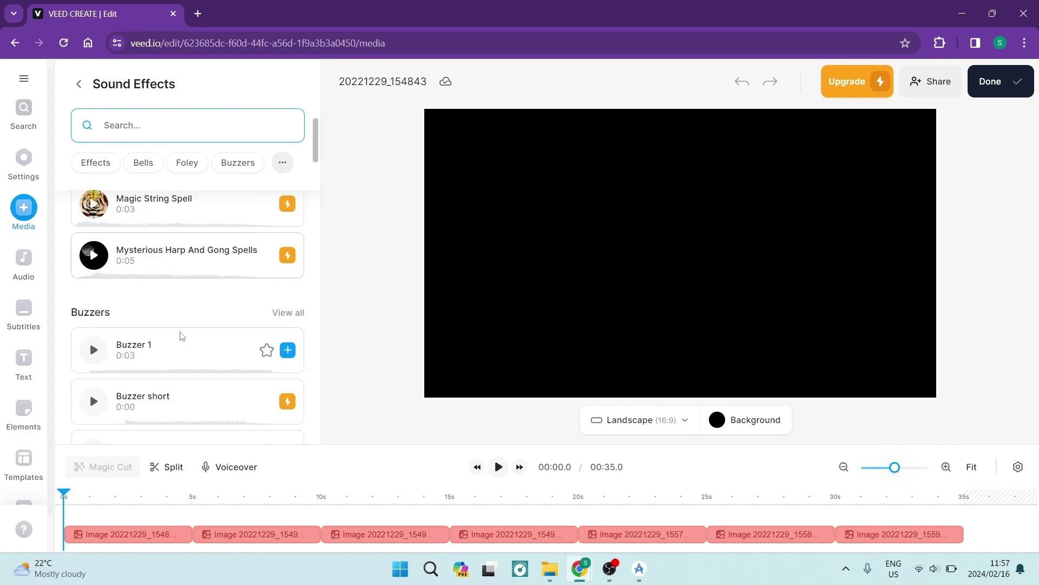
scroll(180, 336, down, 5)
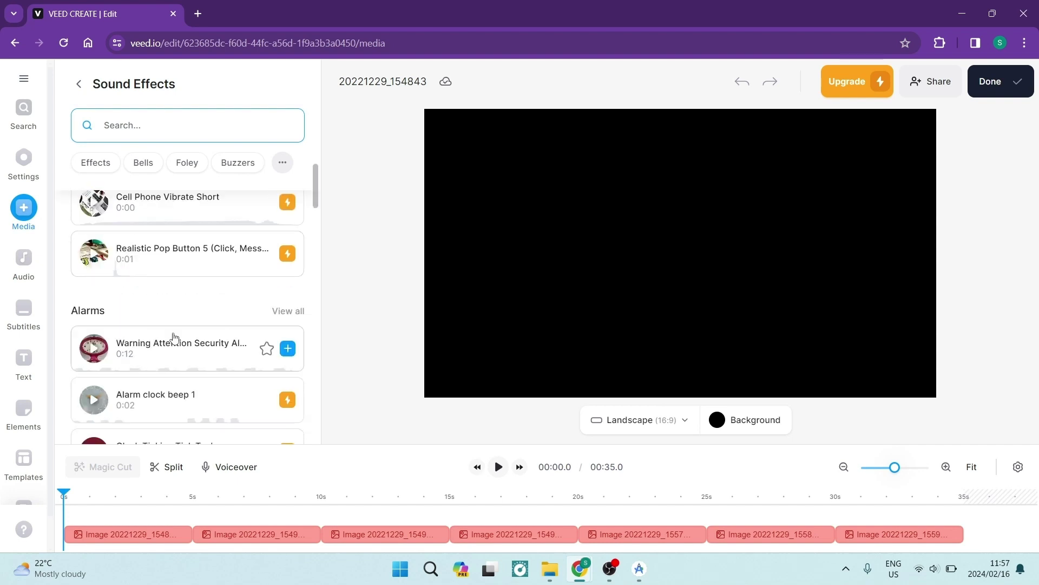
scroll(173, 338, down, 5)
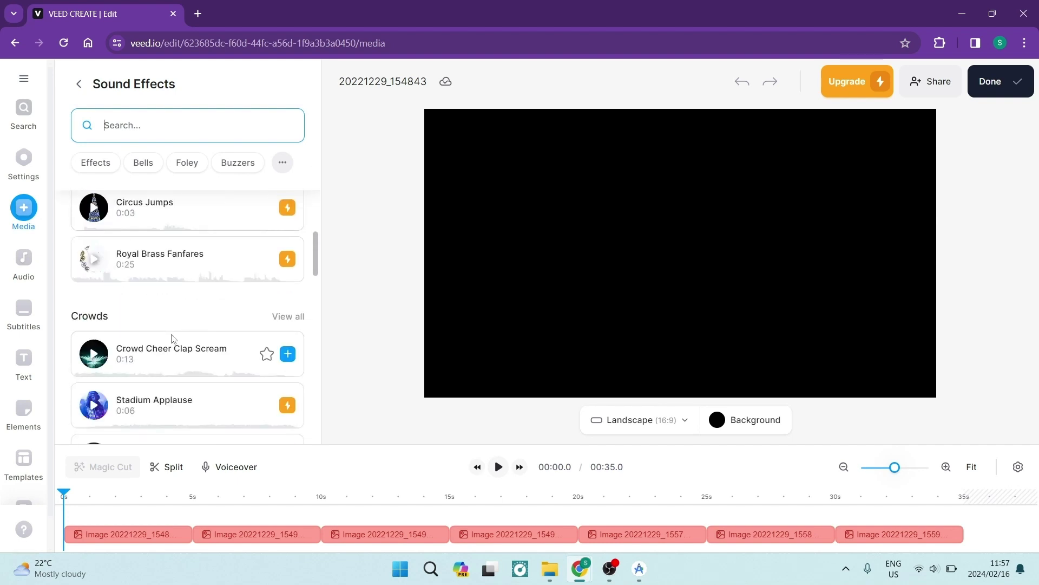
scroll(173, 338, down, 10)
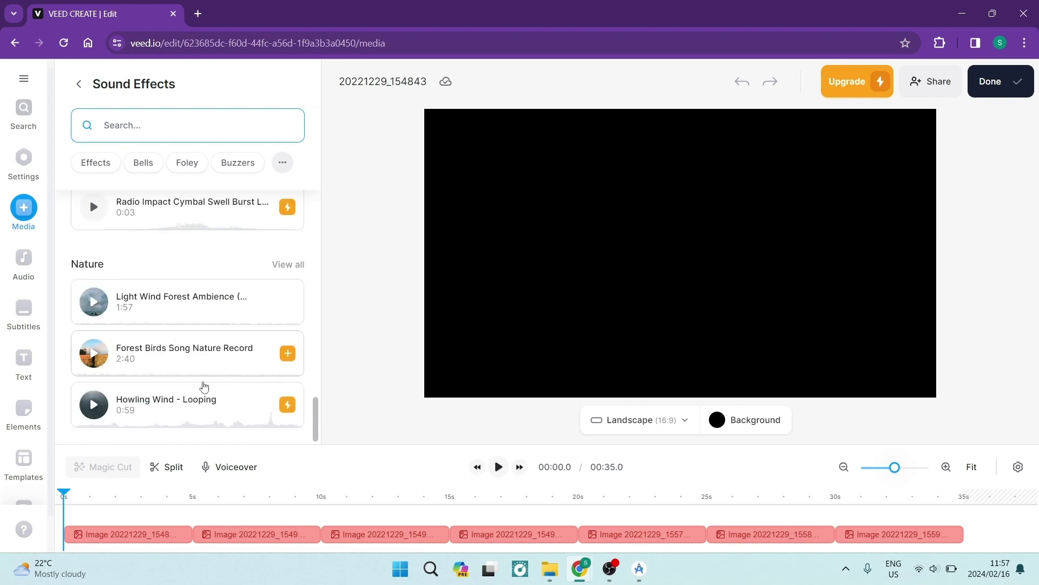
scroll(200, 363, down, 10)
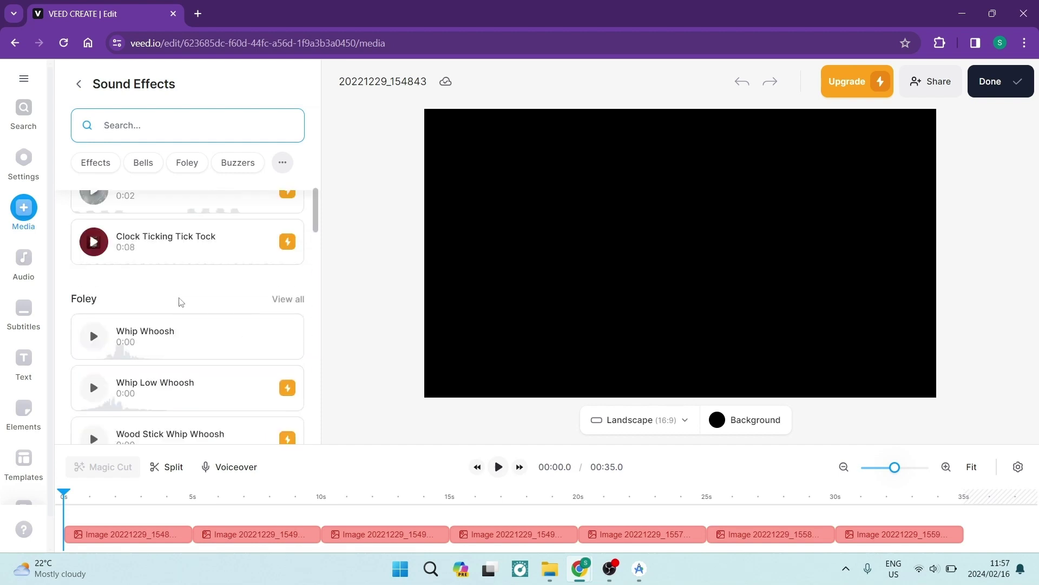
scroll(182, 302, down, 8)
scroll(89, 281, up, 1)
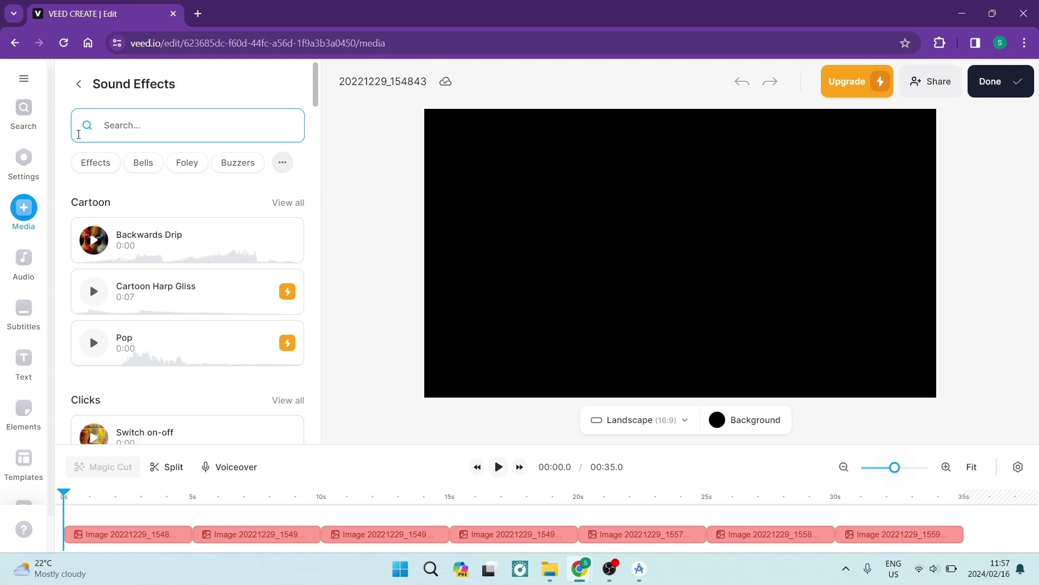
click(79, 84)
scroll(140, 238, down, 5)
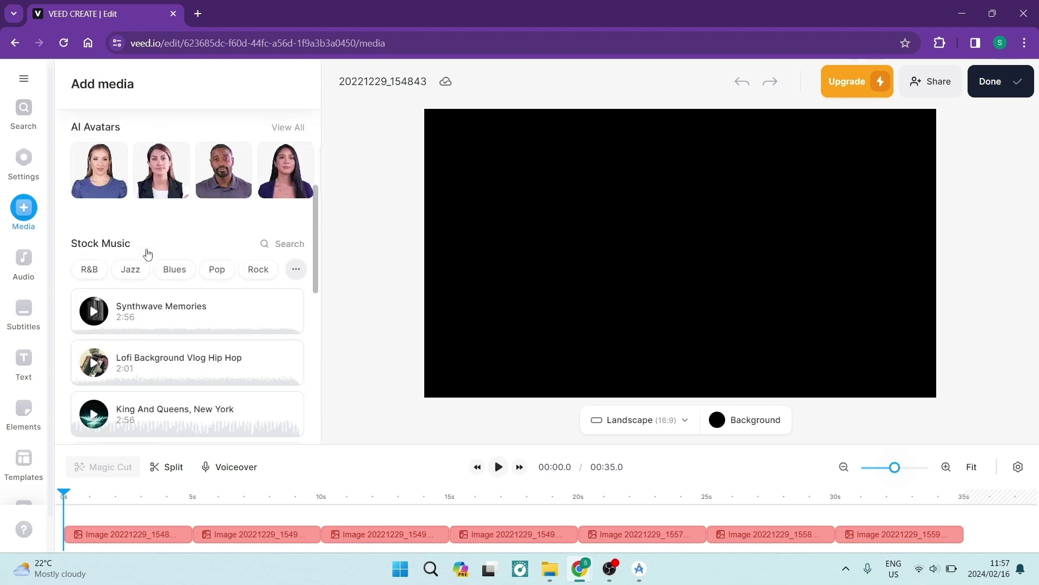
scroll(146, 270, down, 5)
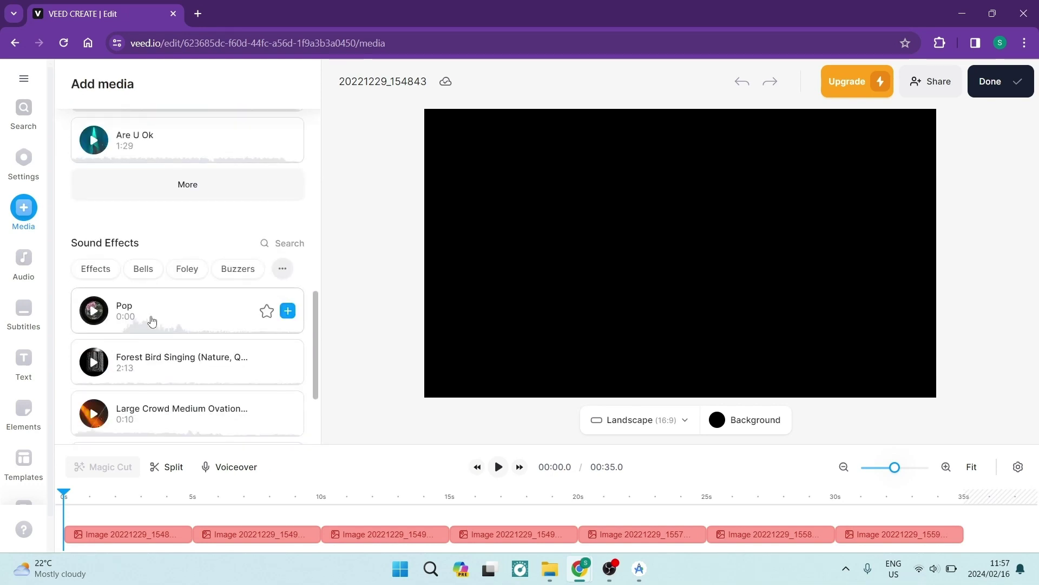
scroll(95, 265, up, 8)
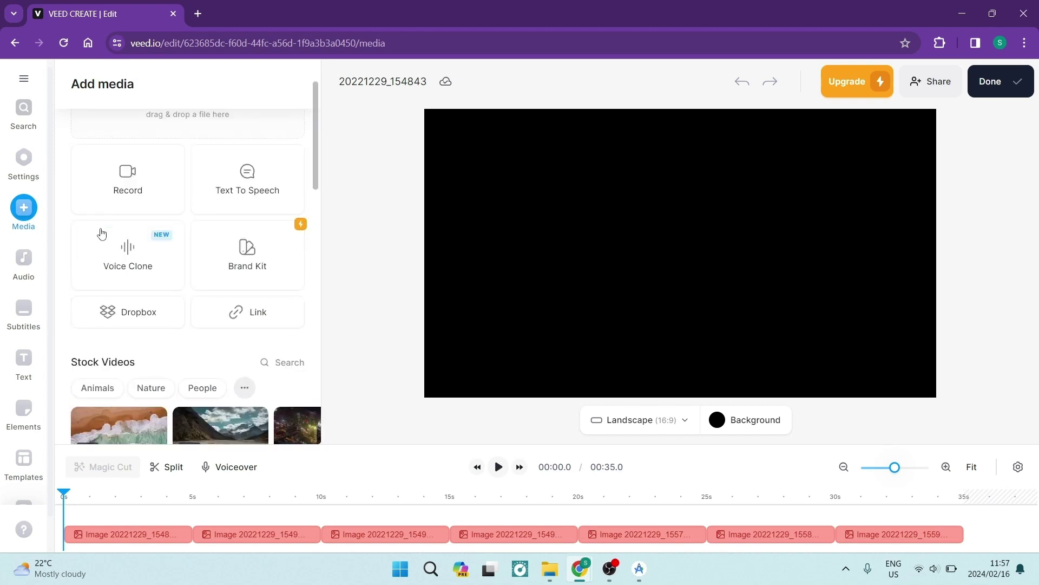
scroll(101, 233, up, 2)
Check the Audio panel, then show the Subtitles panel with manual transcription and subtitle file upload
click(23, 266)
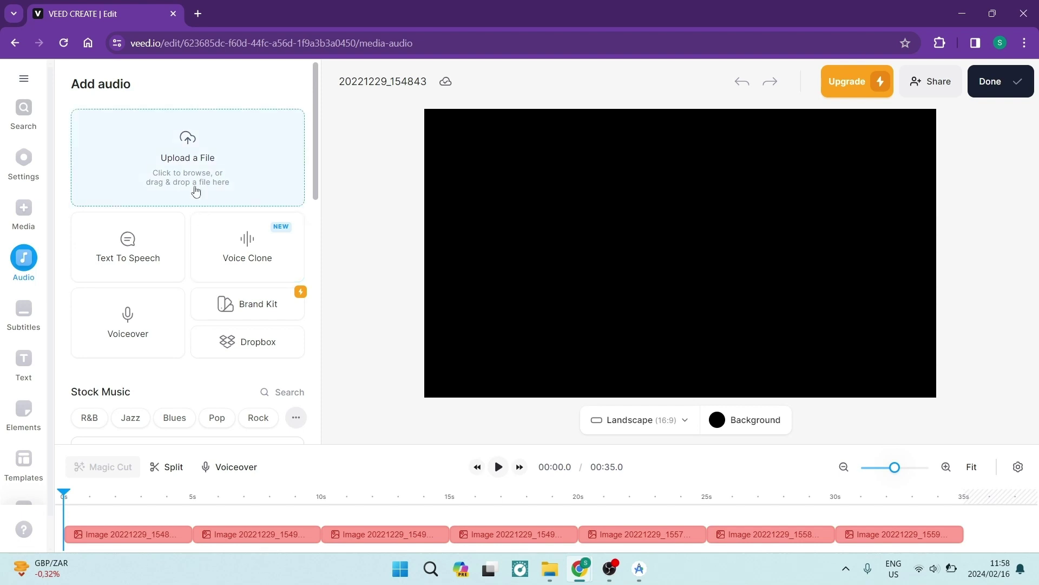
click(23, 313)
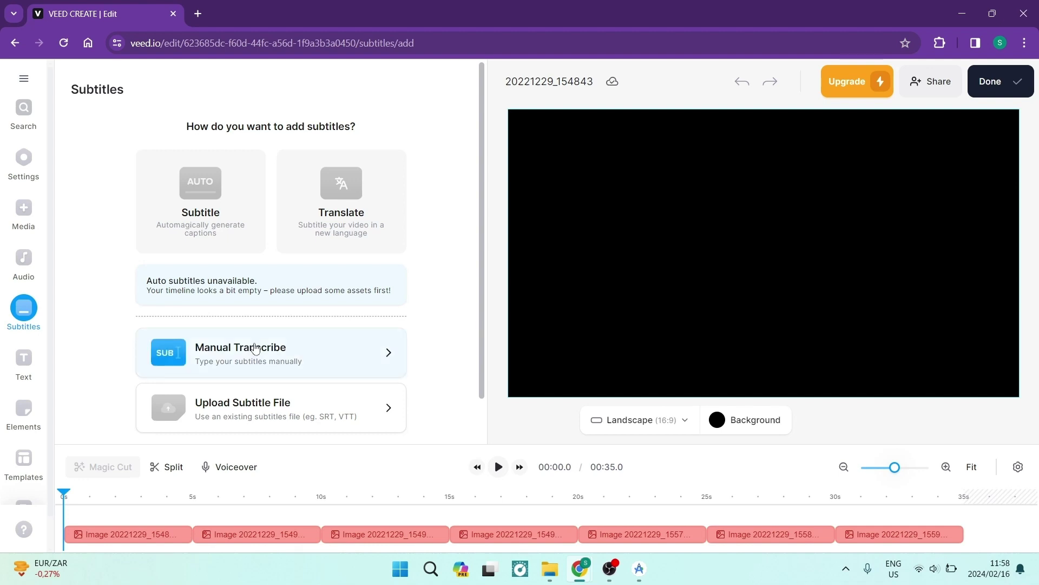
scroll(249, 365, down, 1)
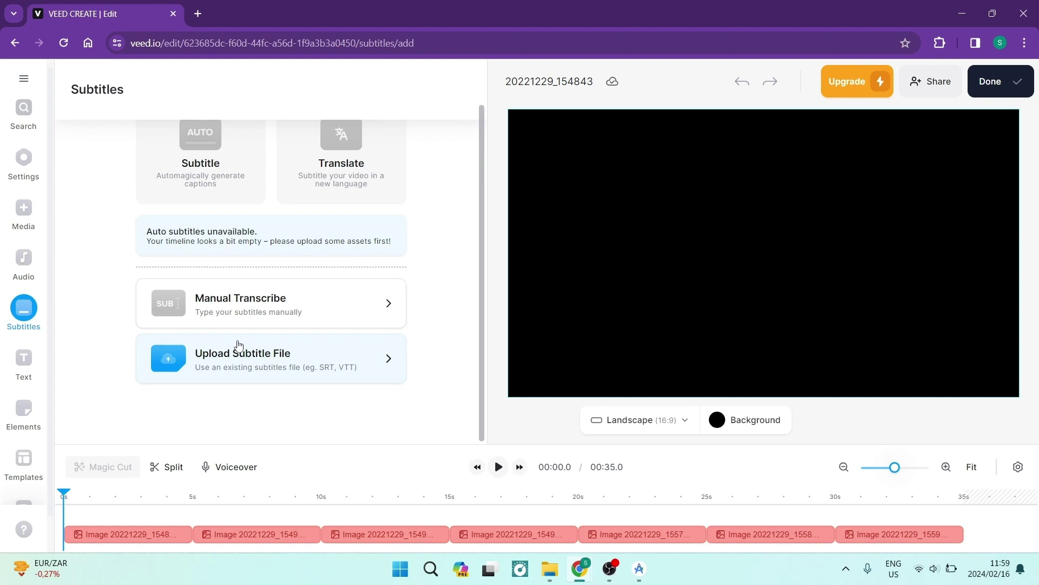
scroll(241, 344, up, 1)
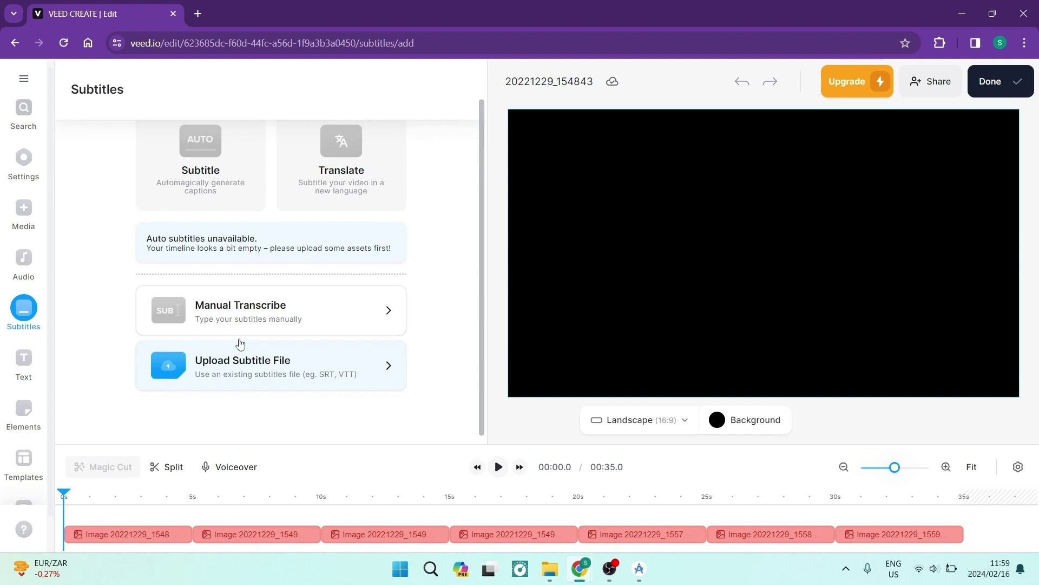
Browse the Add Text styles and templates, then move the playhead to about 00:02.4
click(23, 360)
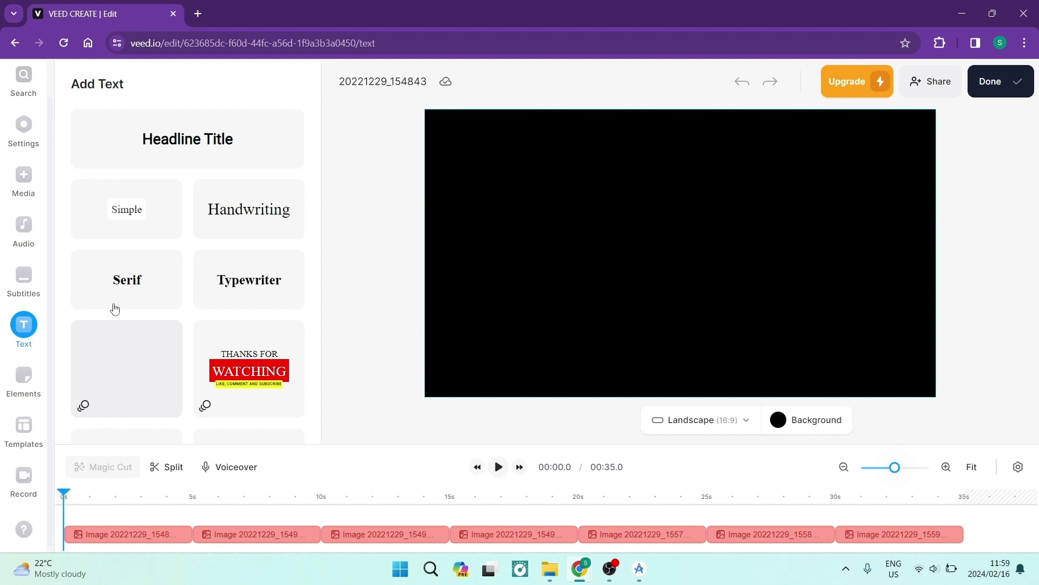
scroll(181, 278, down, 6)
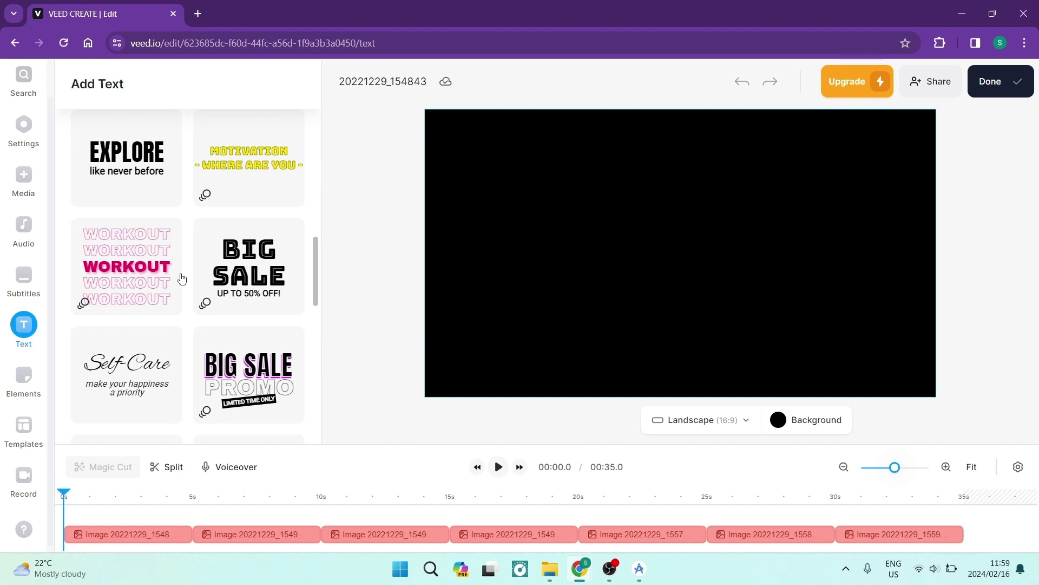
scroll(182, 278, up, 6)
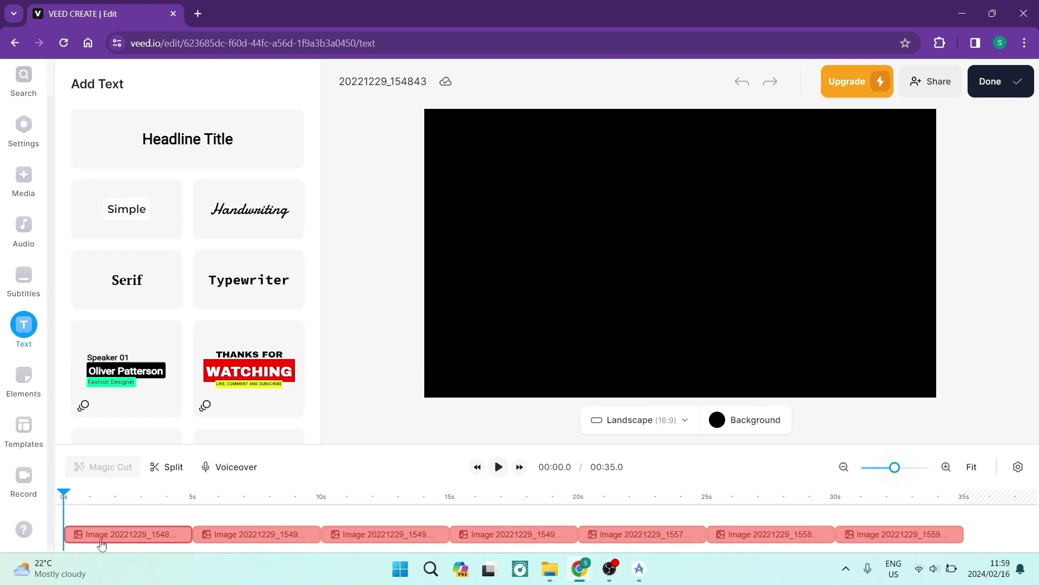
click(75, 499)
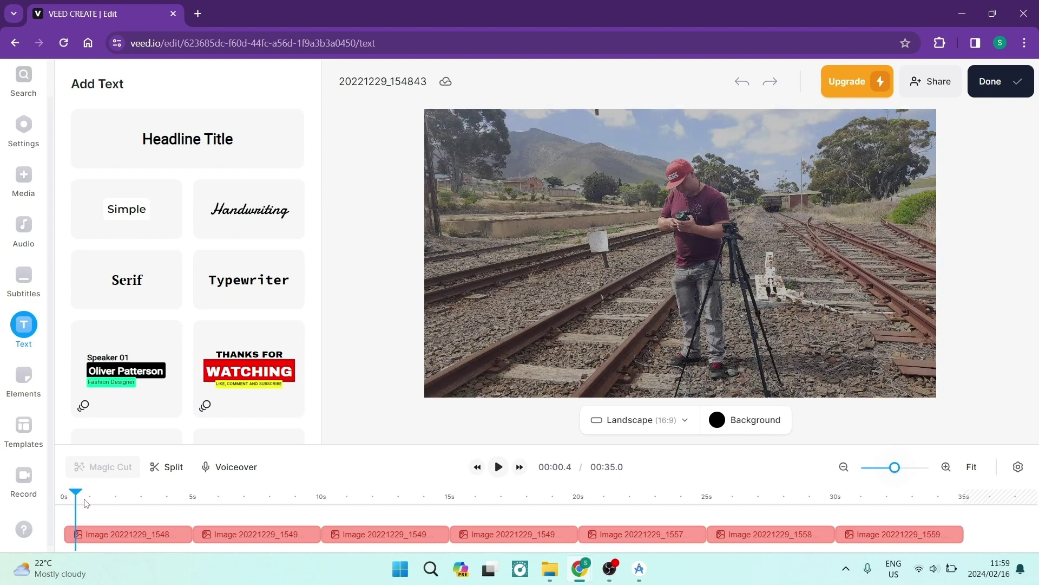
drag(85, 503, 129, 503)
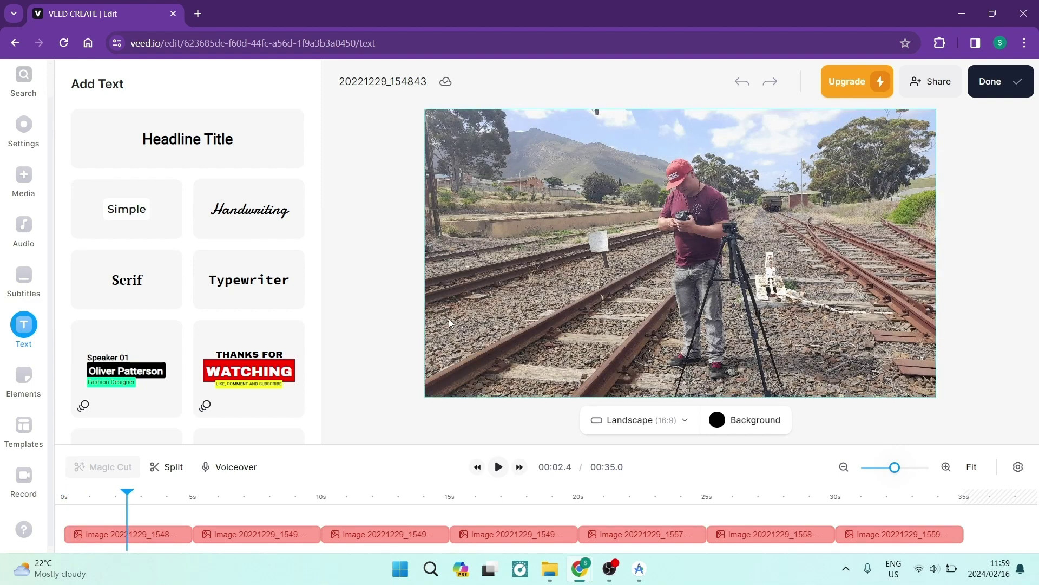
click(23, 376)
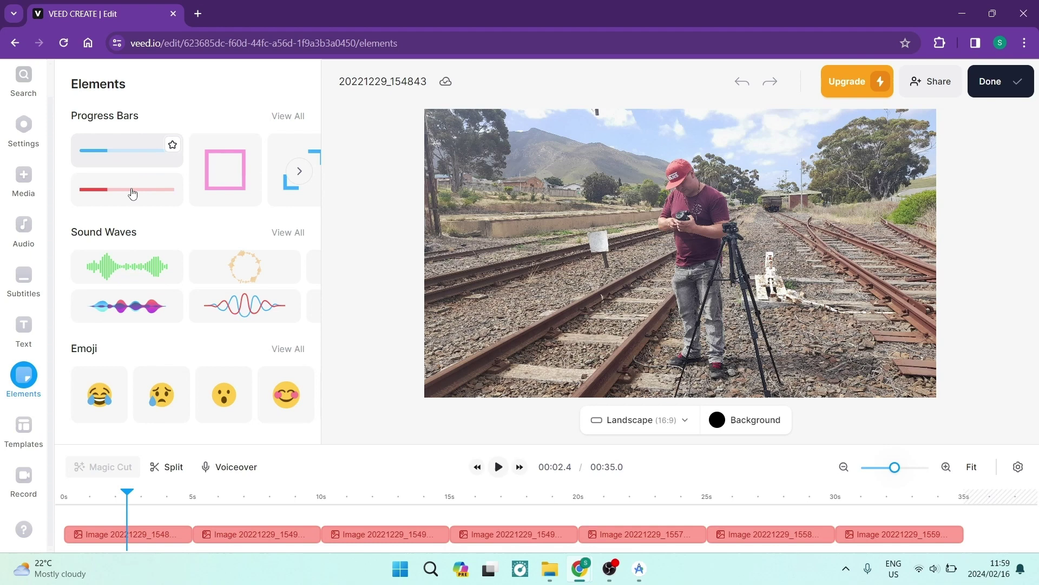
scroll(184, 314, down, 6)
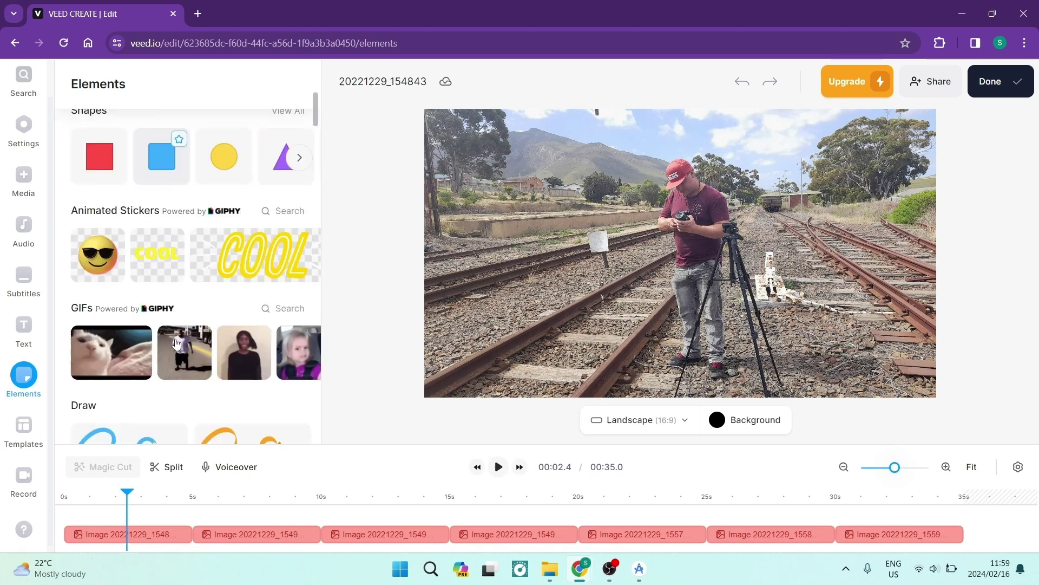
scroll(175, 342, down, 4)
scroll(176, 344, down, 2)
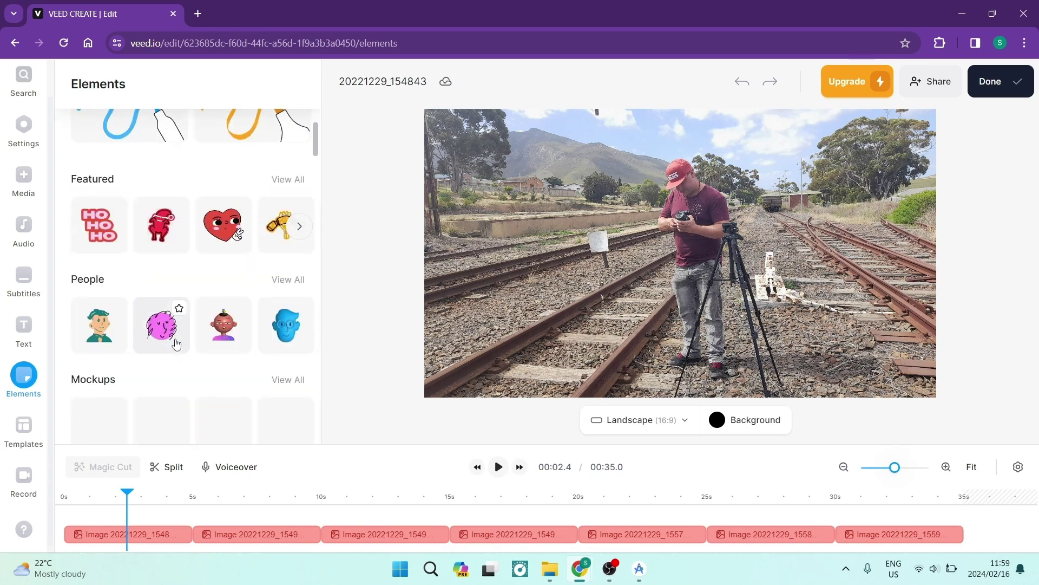
scroll(176, 344, down, 2)
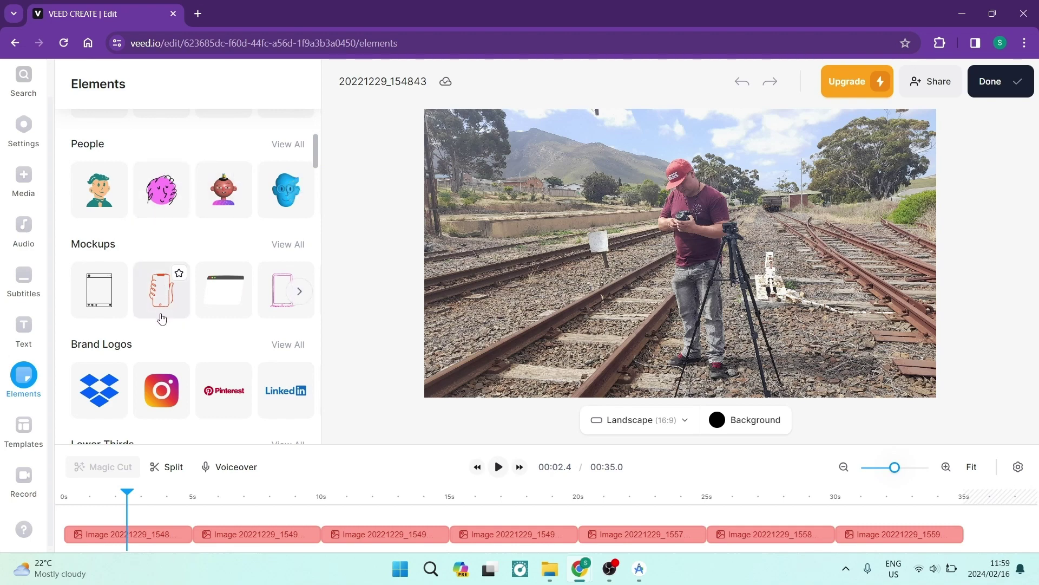
scroll(162, 319, down, 5)
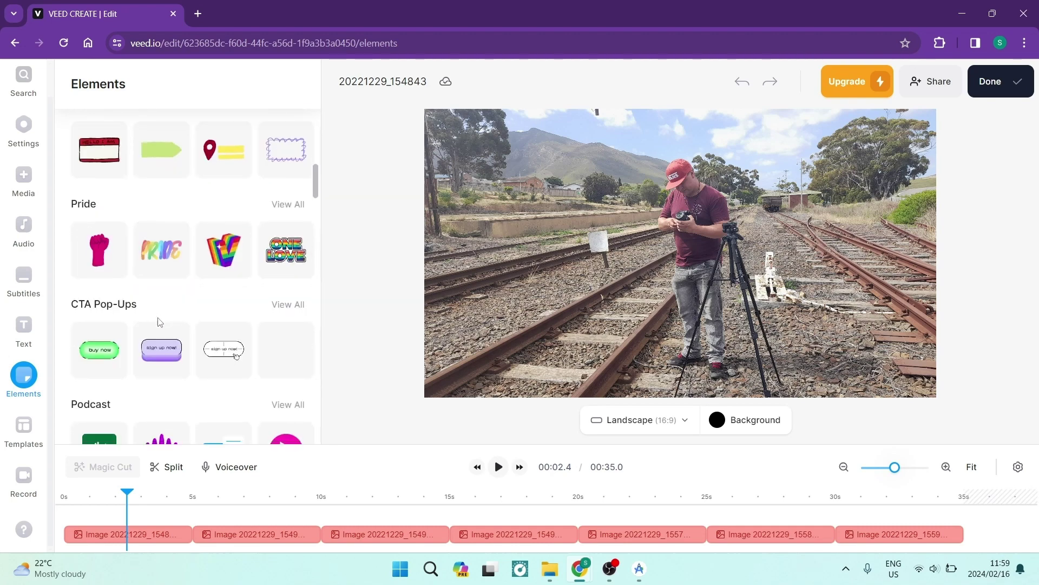
scroll(157, 325, down, 5)
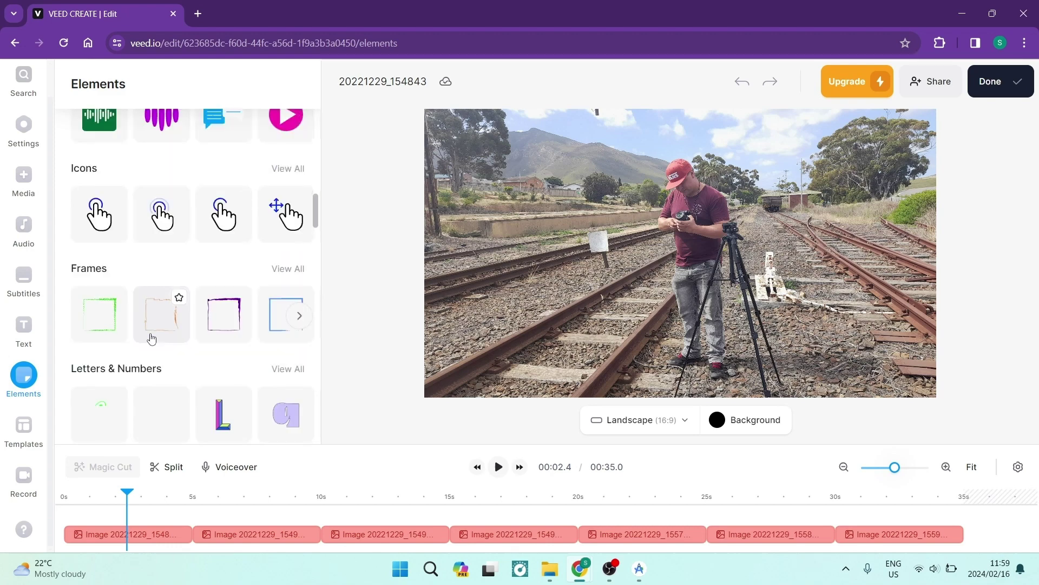
scroll(151, 339, down, 4)
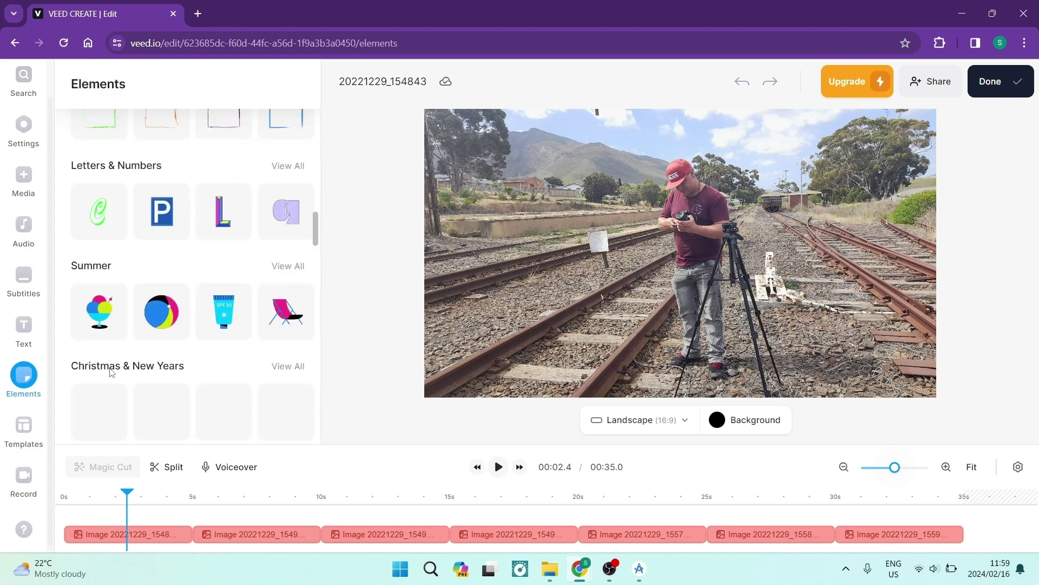
Scroll the Template library's category rows down to Seasonal Events and Personal Messages
click(36, 422)
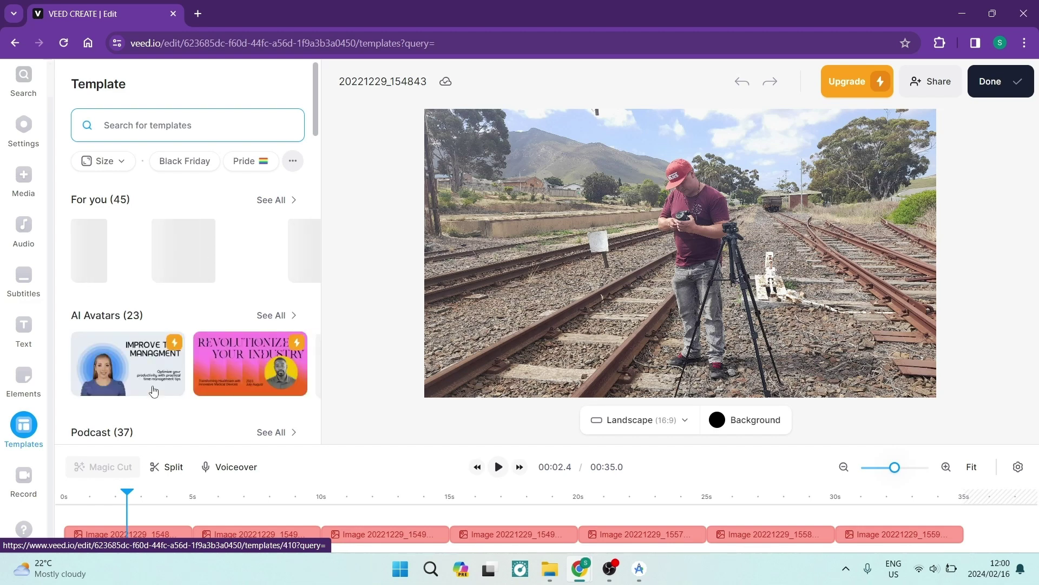
scroll(162, 371, down, 1)
scroll(162, 352, down, 2)
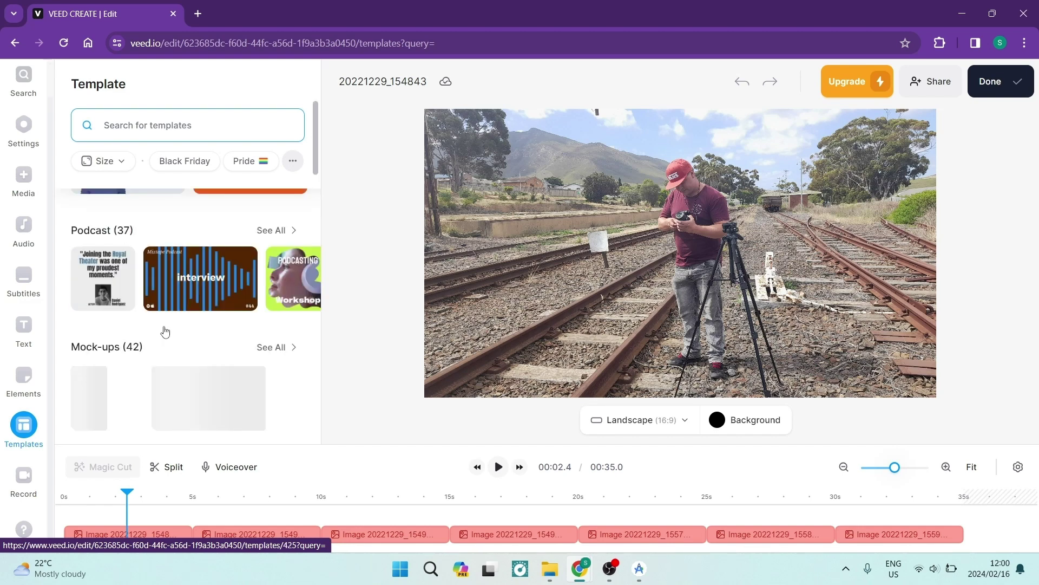
scroll(165, 332, down, 5)
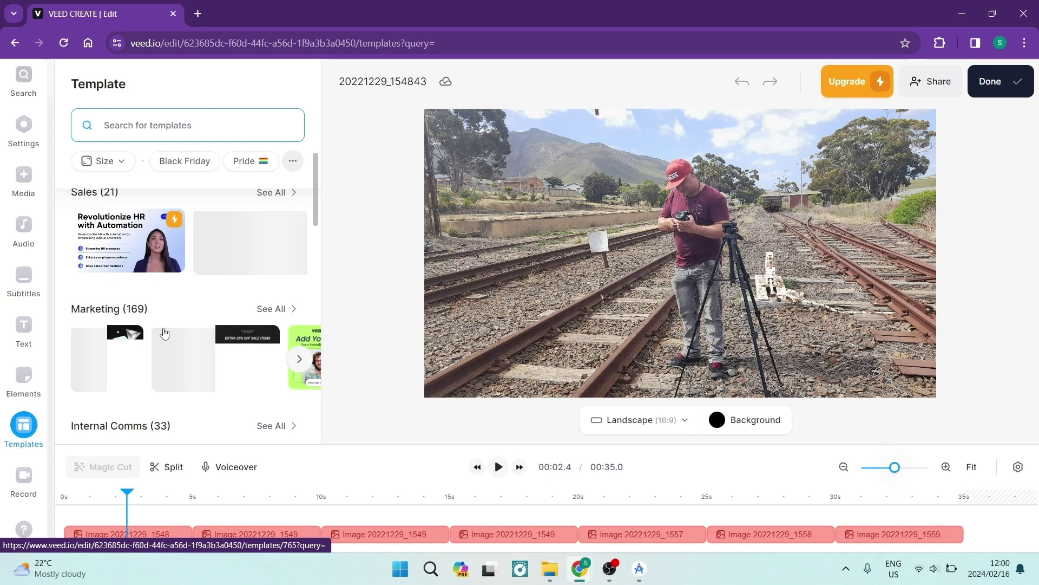
scroll(165, 333, down, 5)
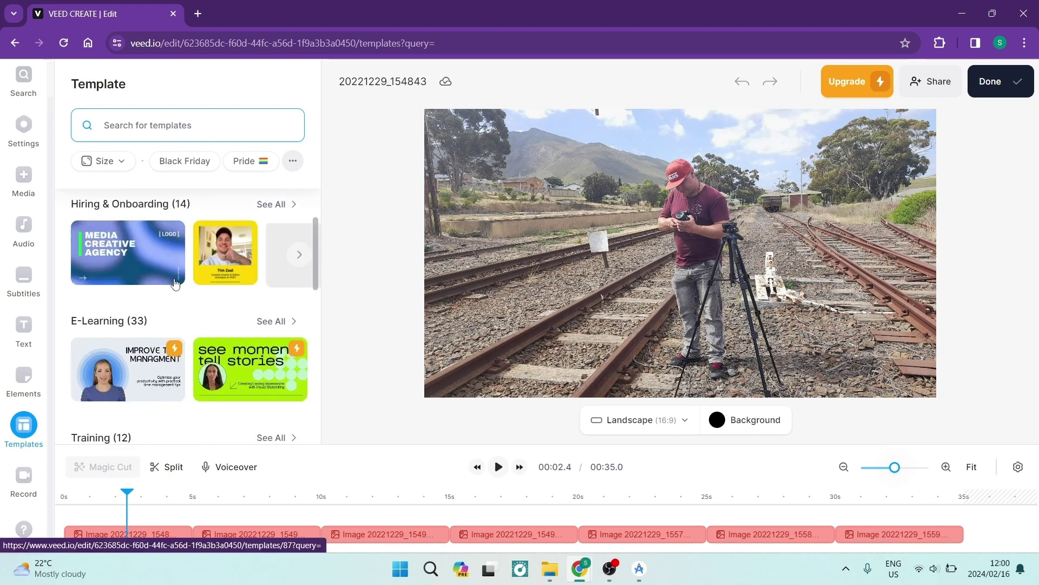
scroll(184, 285, down, 3)
scroll(193, 284, down, 5)
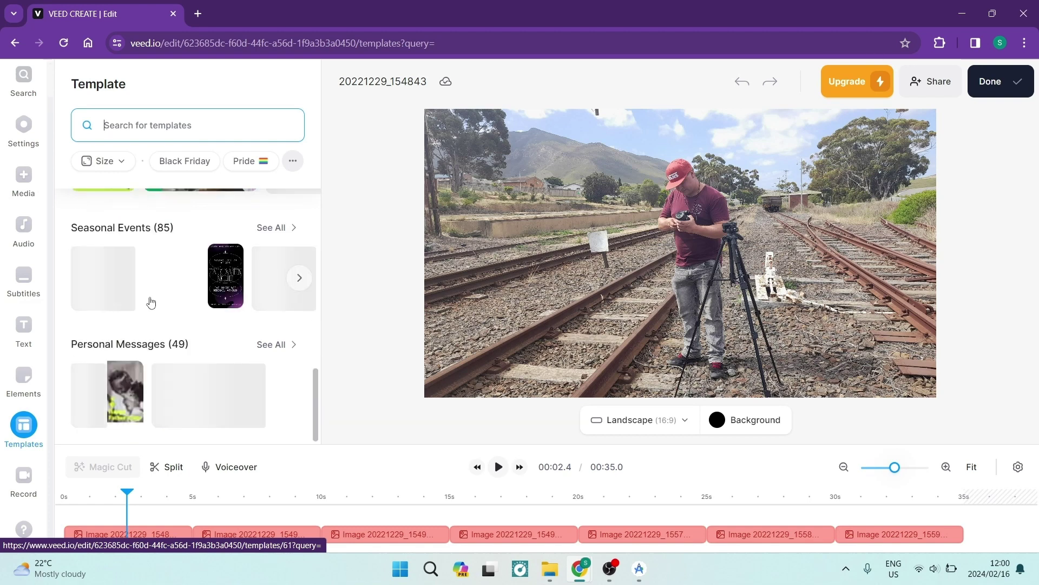
click(21, 461)
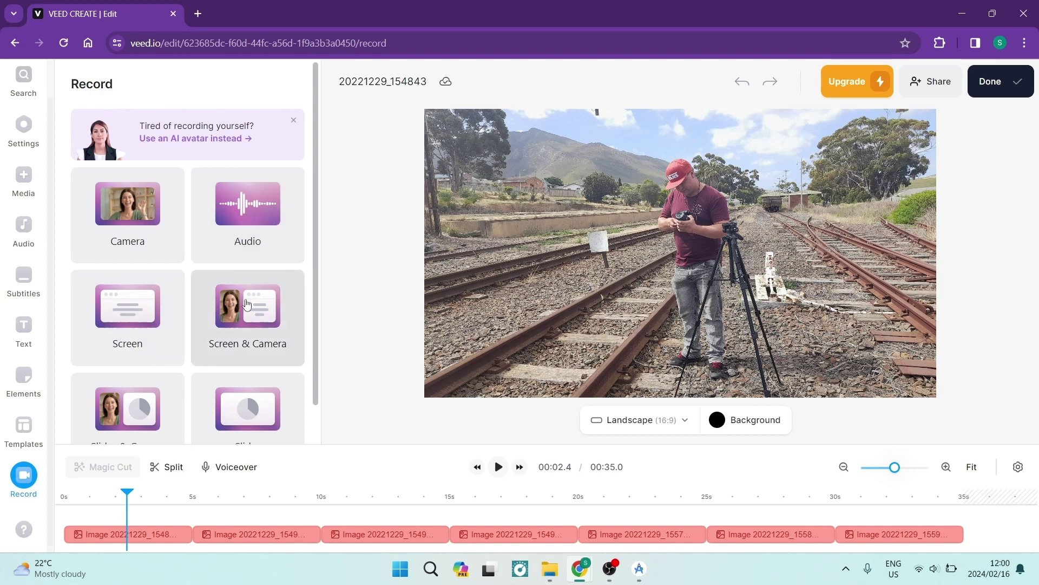
Scroll the Record tiles, then scroll Add media to AI Avatars and Stock Music and view all avatars
scroll(141, 365, down, 2)
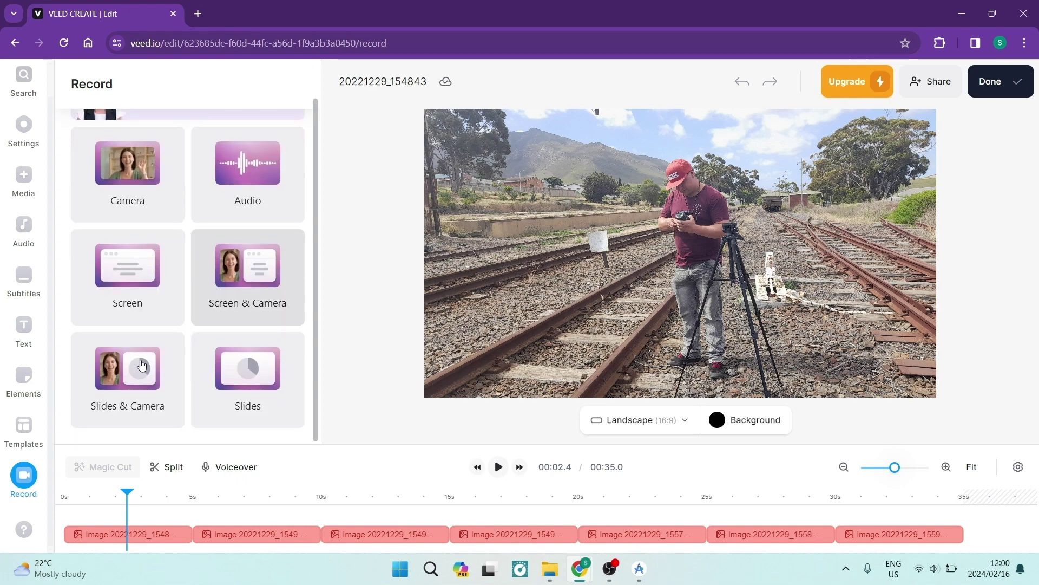
scroll(212, 222, up, 2)
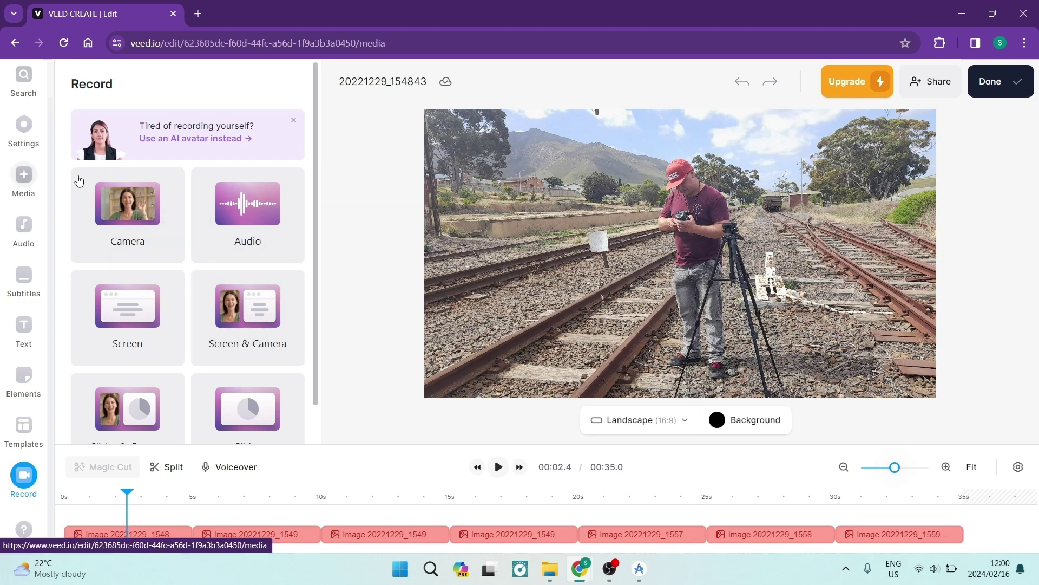
click(10, 192)
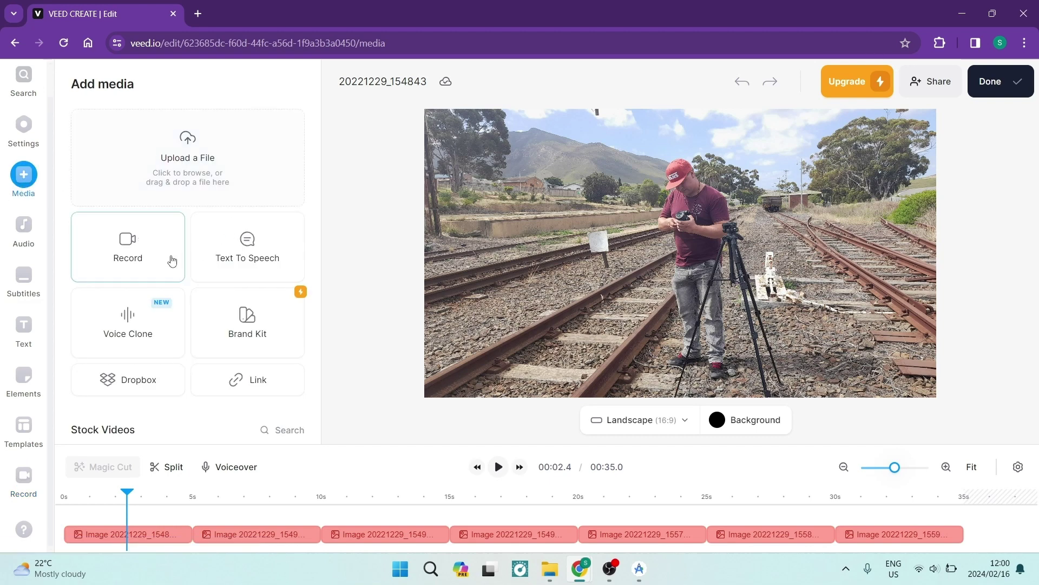
scroll(169, 263, down, 3)
scroll(167, 279, down, 4)
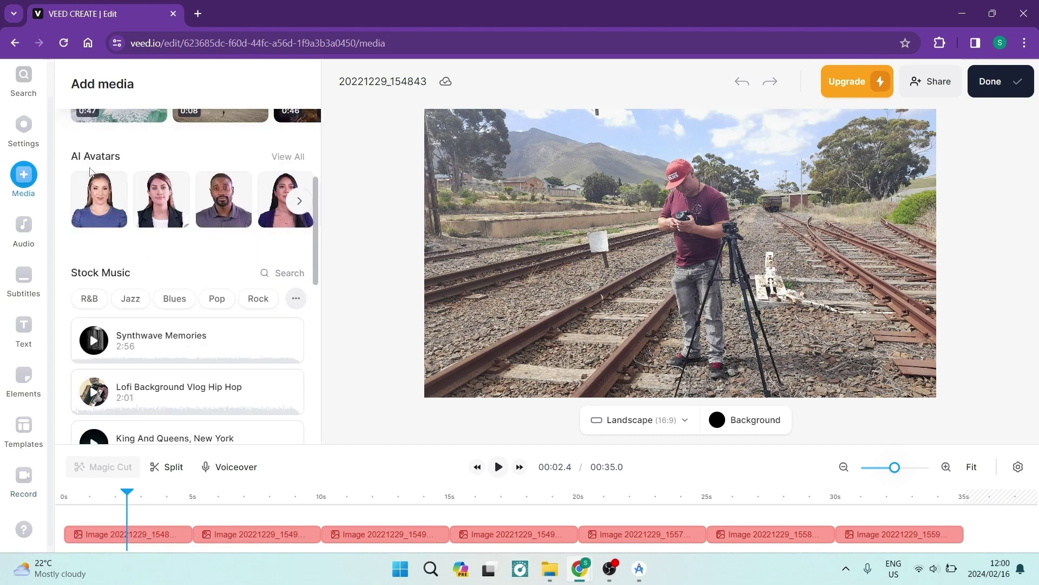
click(288, 156)
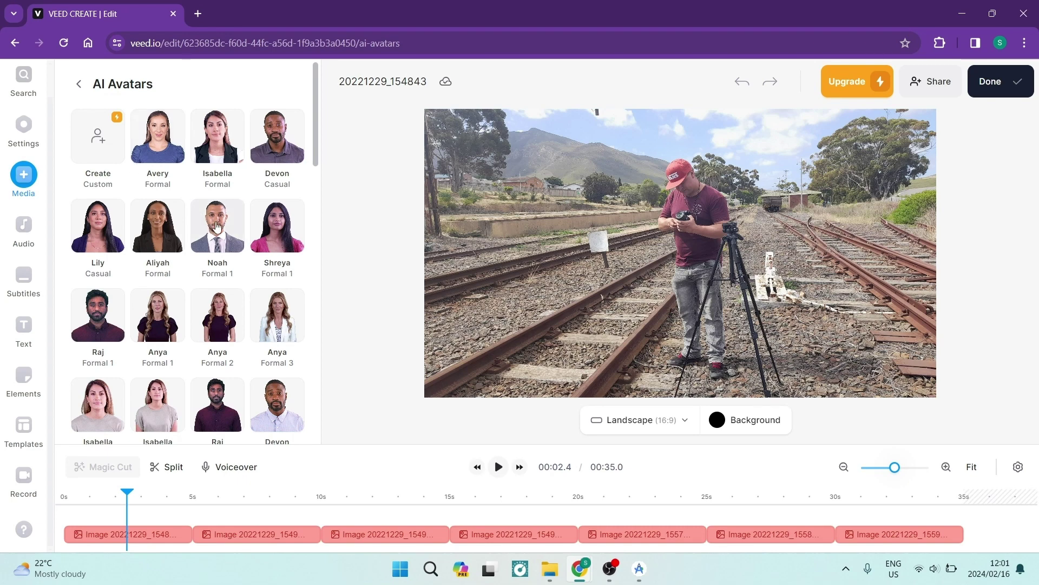
Scroll through the AI avatar grid (Avery, Isabella, Devon, Lily, Noah and others), then return to Add media
scroll(221, 234, down, 2)
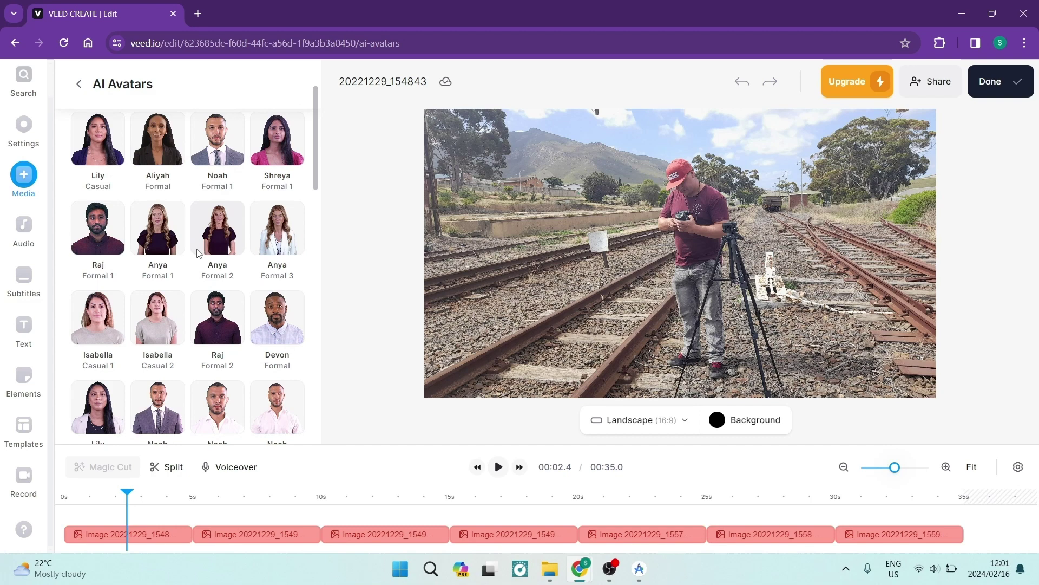
scroll(198, 253, down, 4)
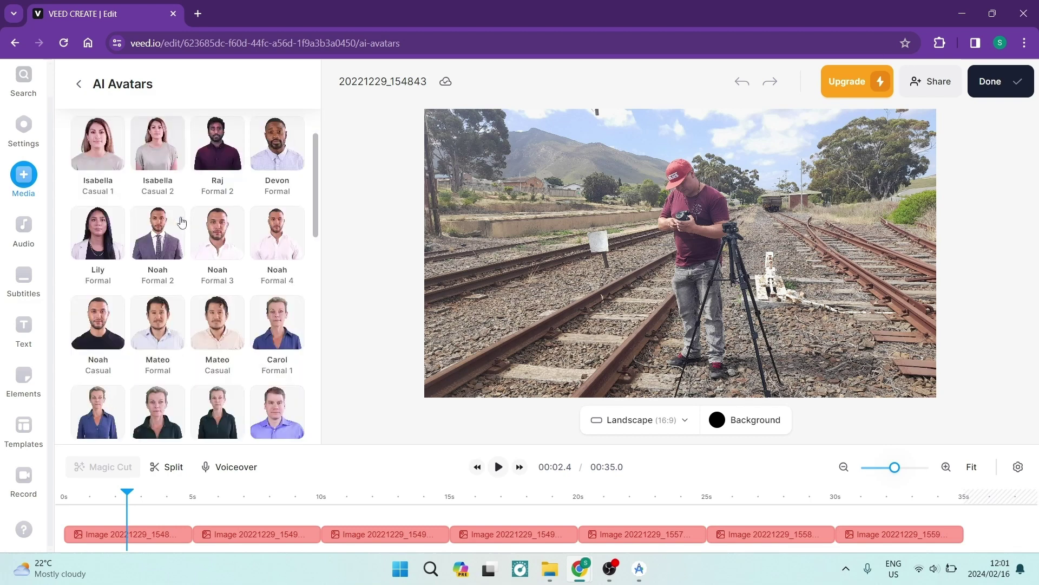
scroll(182, 221, down, 9)
scroll(182, 220, down, 5)
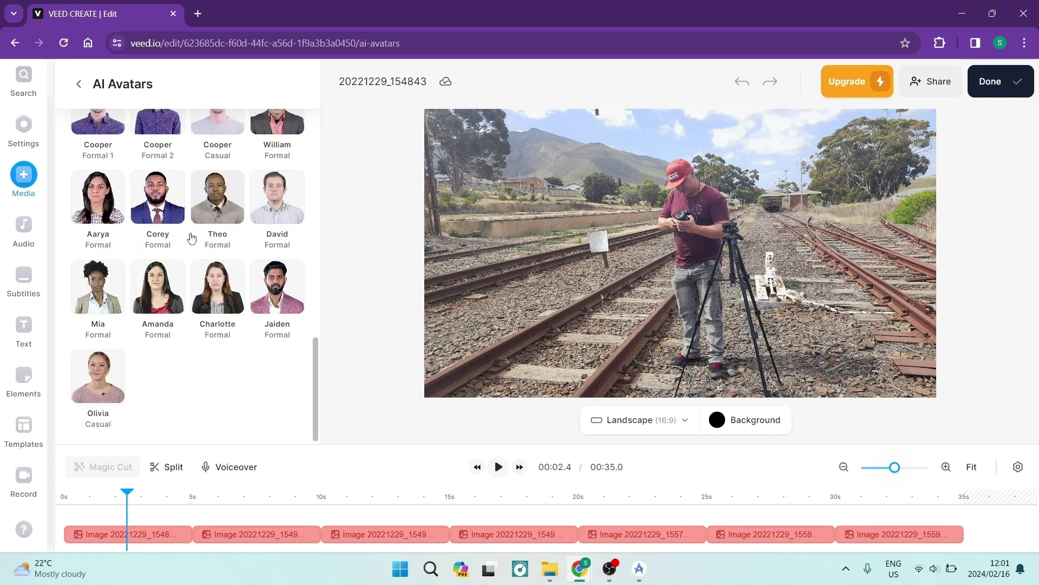
scroll(155, 247, up, 20)
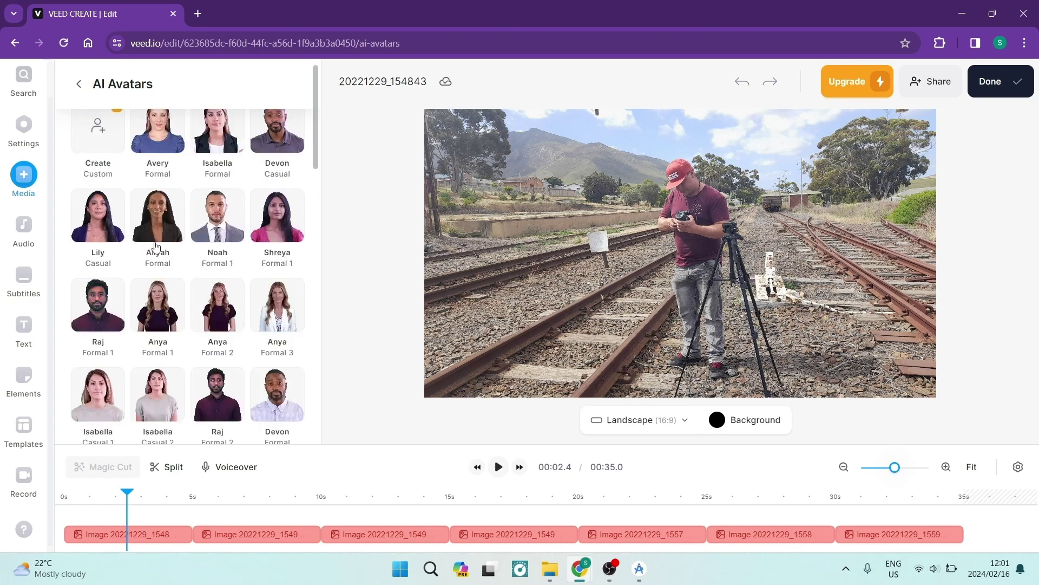
scroll(156, 247, up, 1)
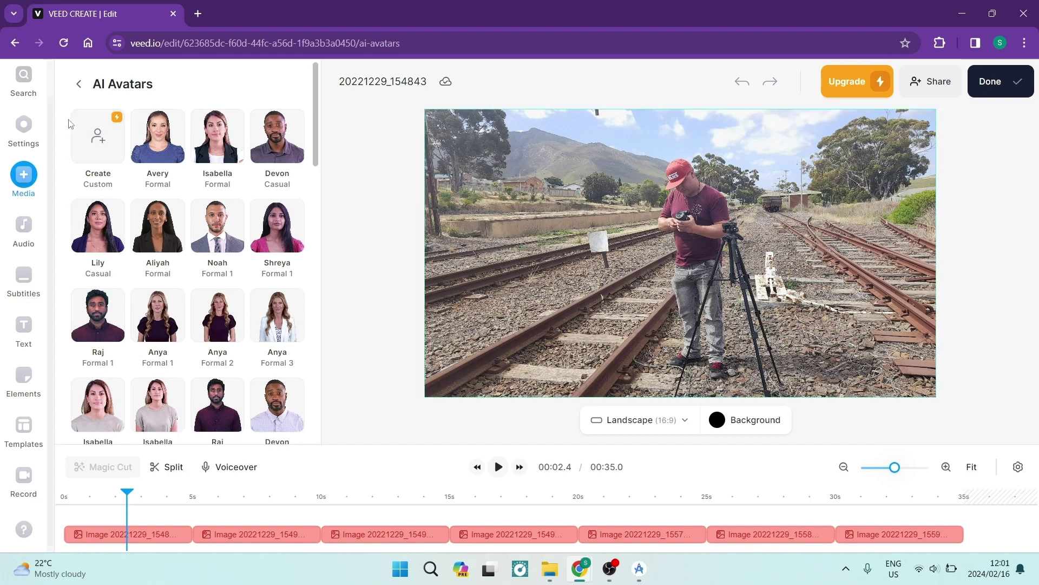
click(79, 84)
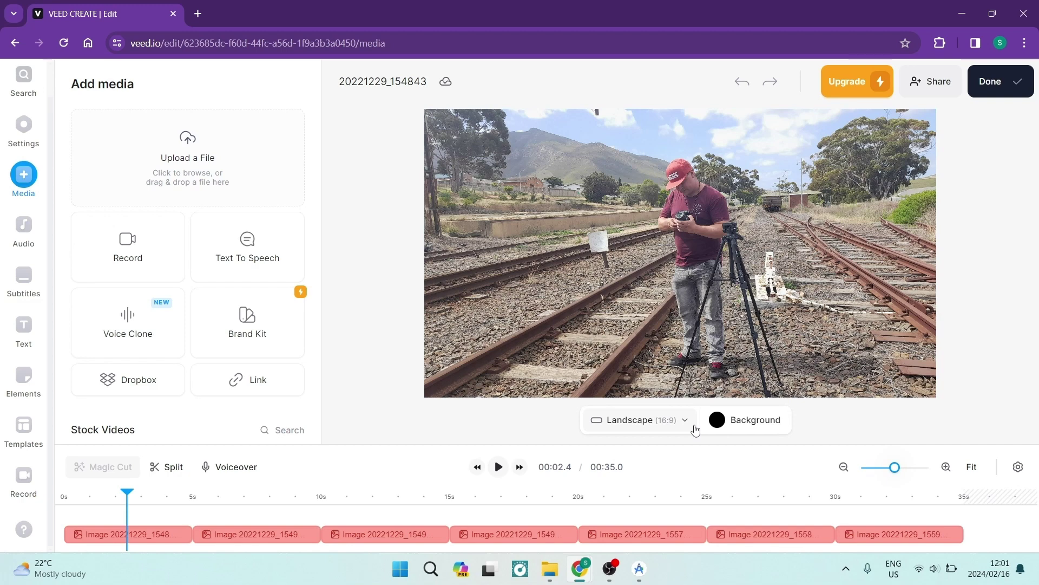
Zoom the timeline out two levels so the seven image clips fit within a 40s scale
click(844, 468)
click(843, 468)
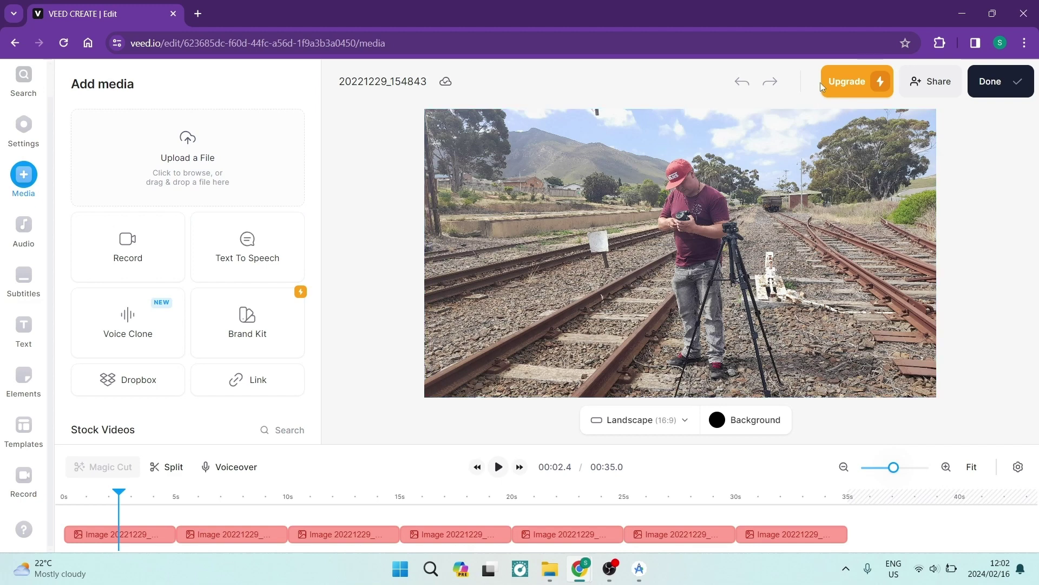
click(854, 84)
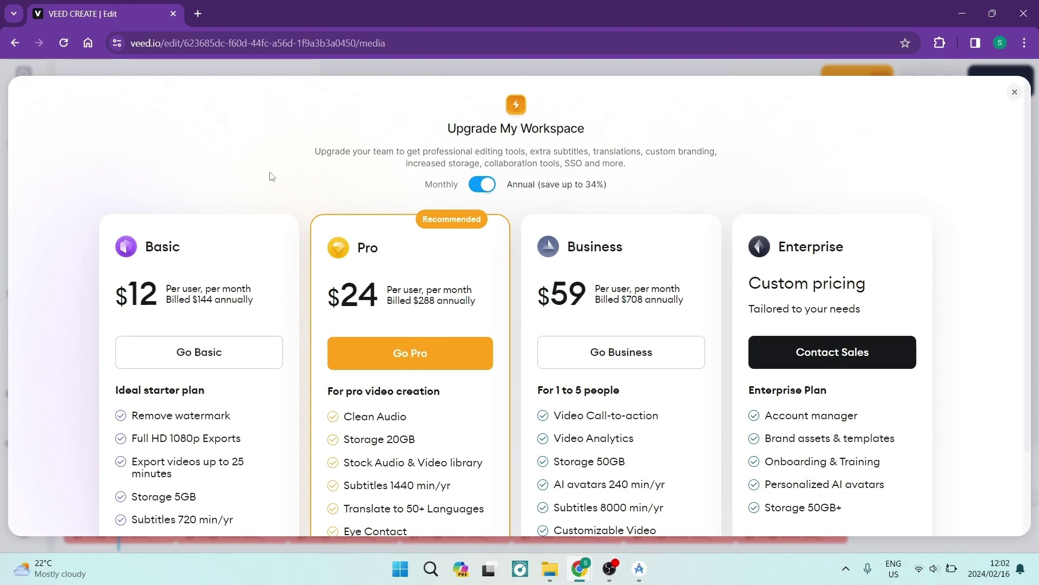
scroll(238, 189, down, 2)
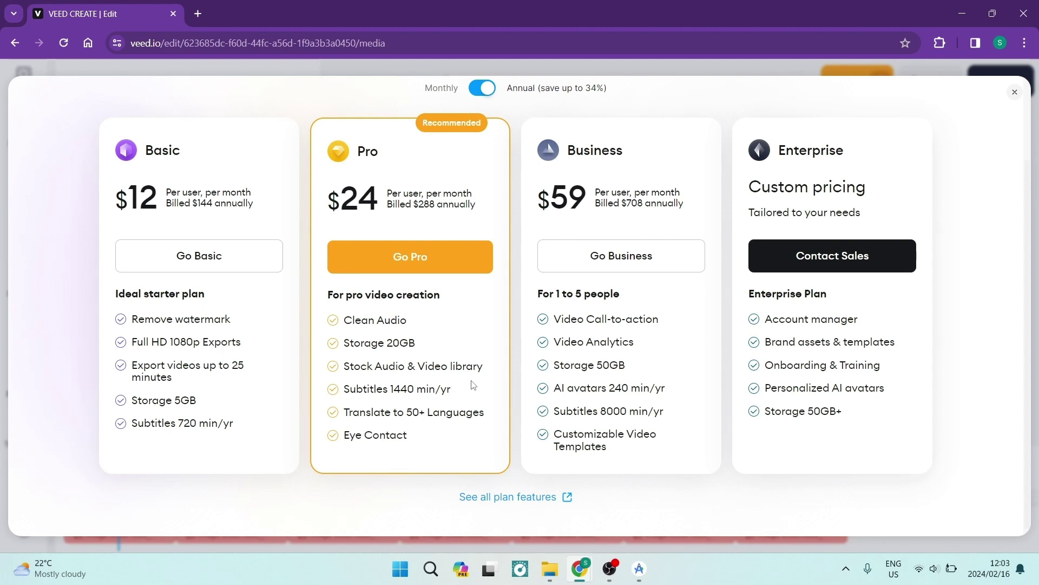
key(Escape)
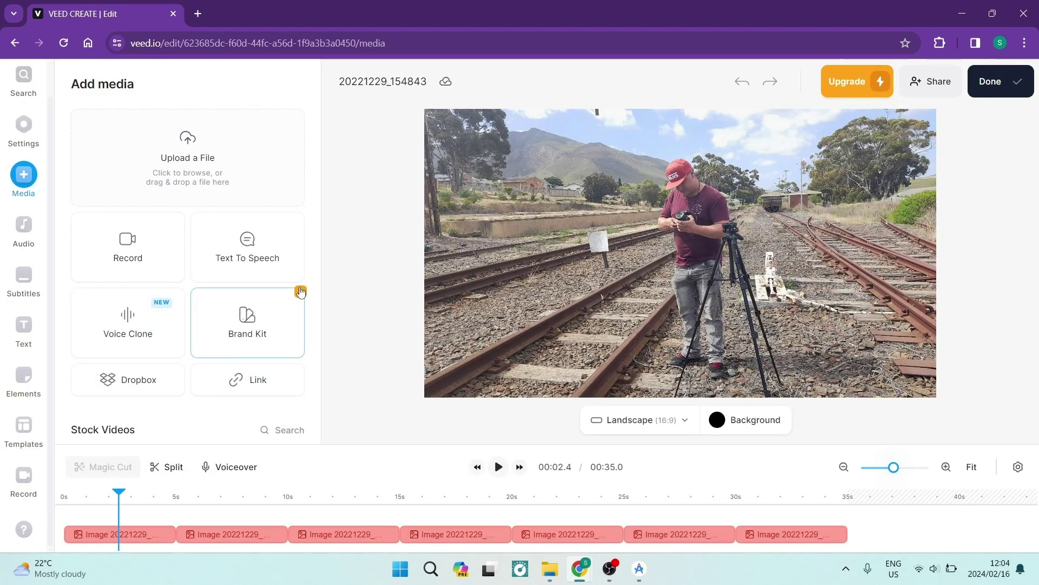